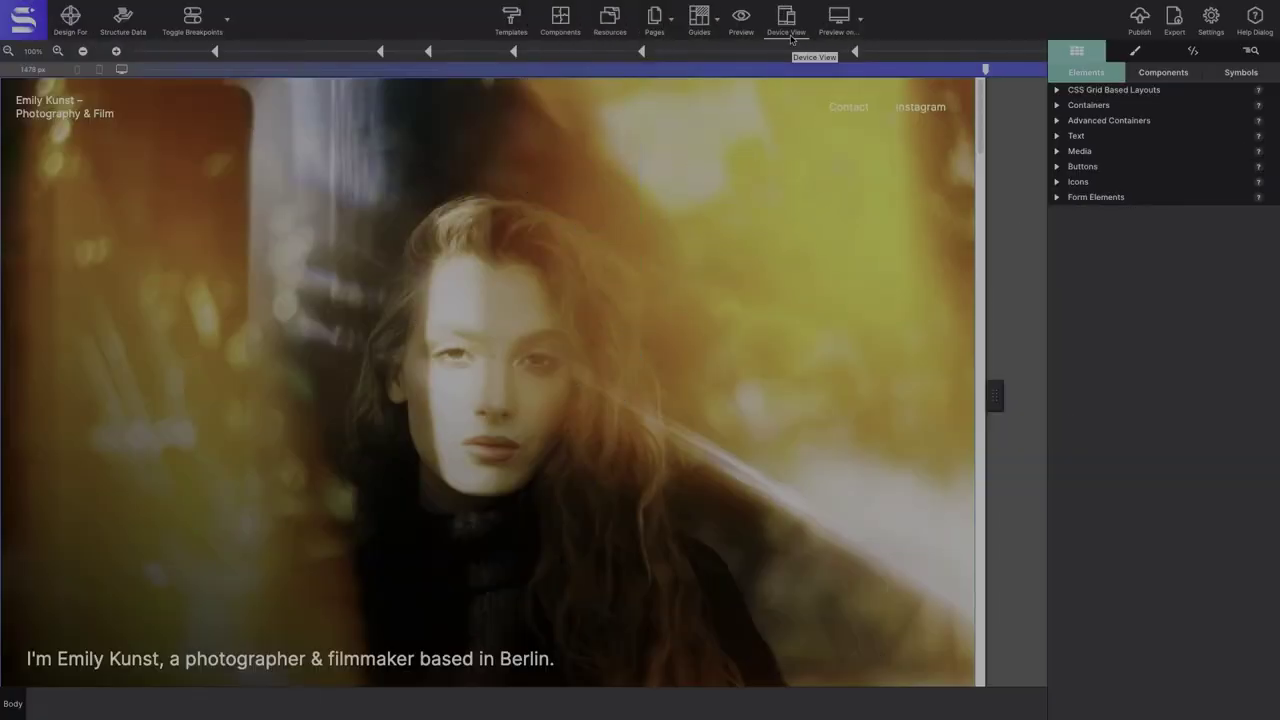
# Preview the page as an iPhone 6/7/8 Plus and an iPad, then return to the editor
pyautogui.click(789, 35)
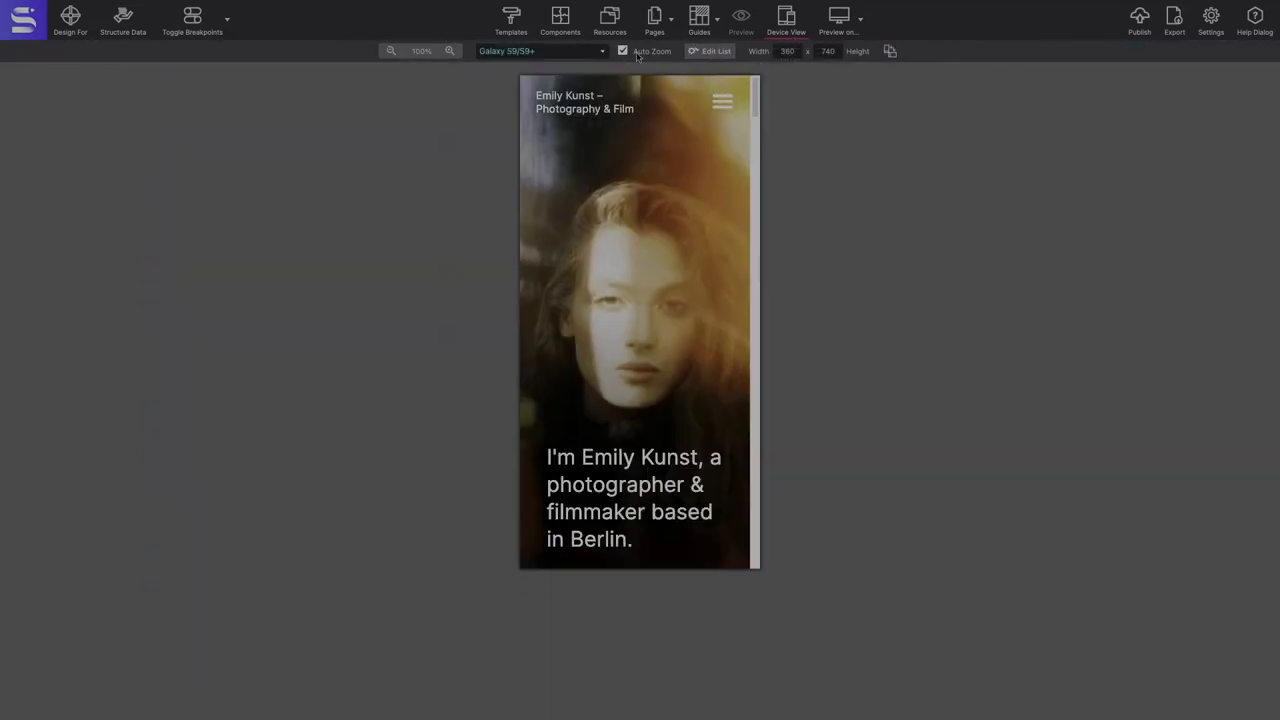
pyautogui.click(604, 53)
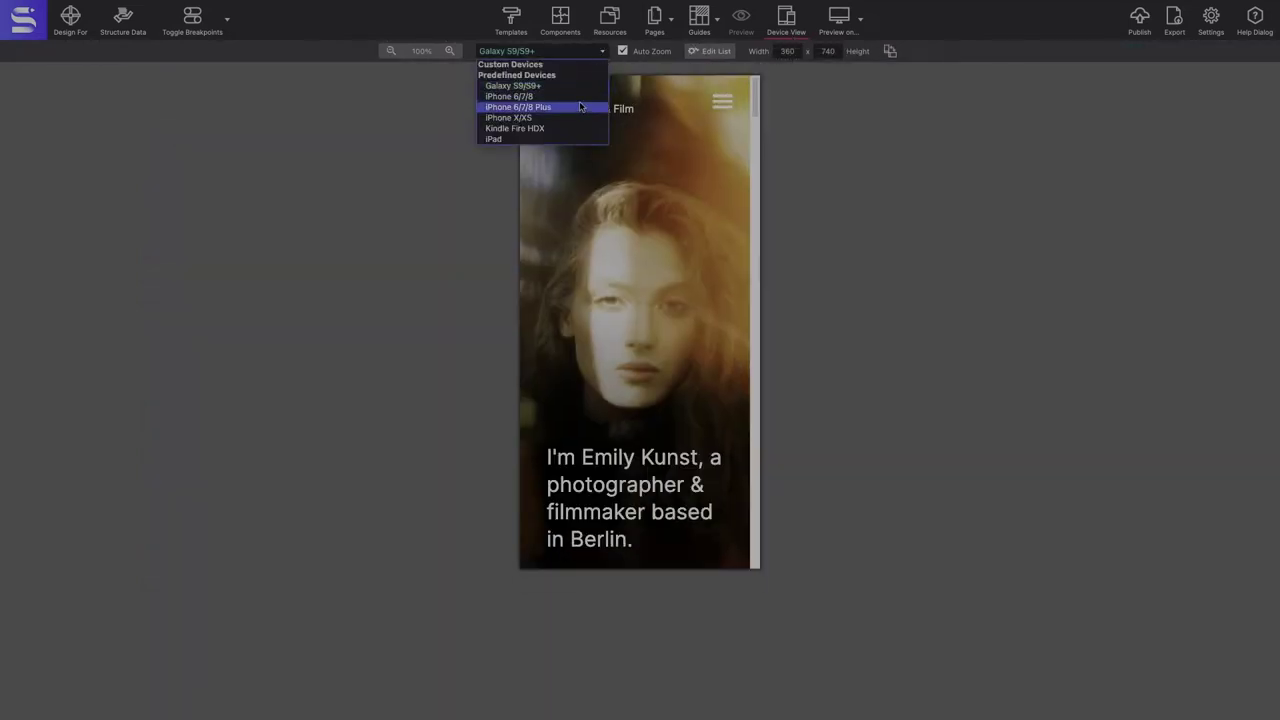
pyautogui.click(580, 106)
pyautogui.click(599, 54)
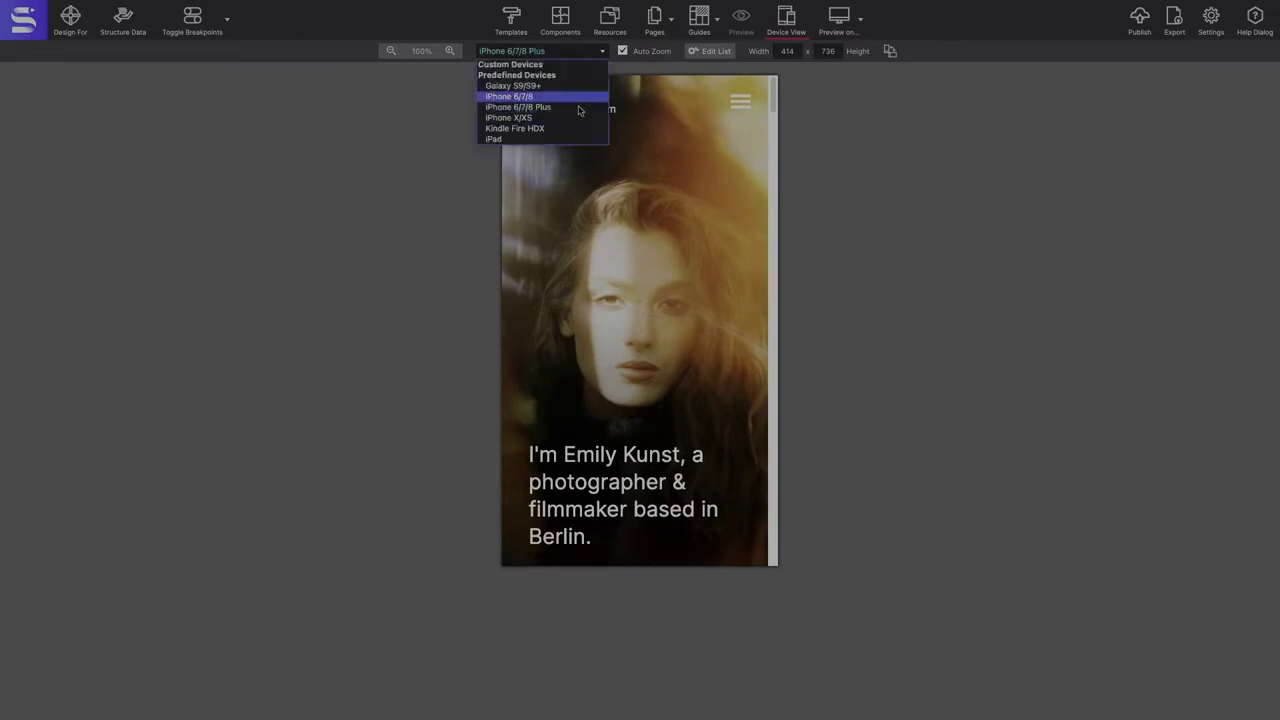
pyautogui.click(570, 139)
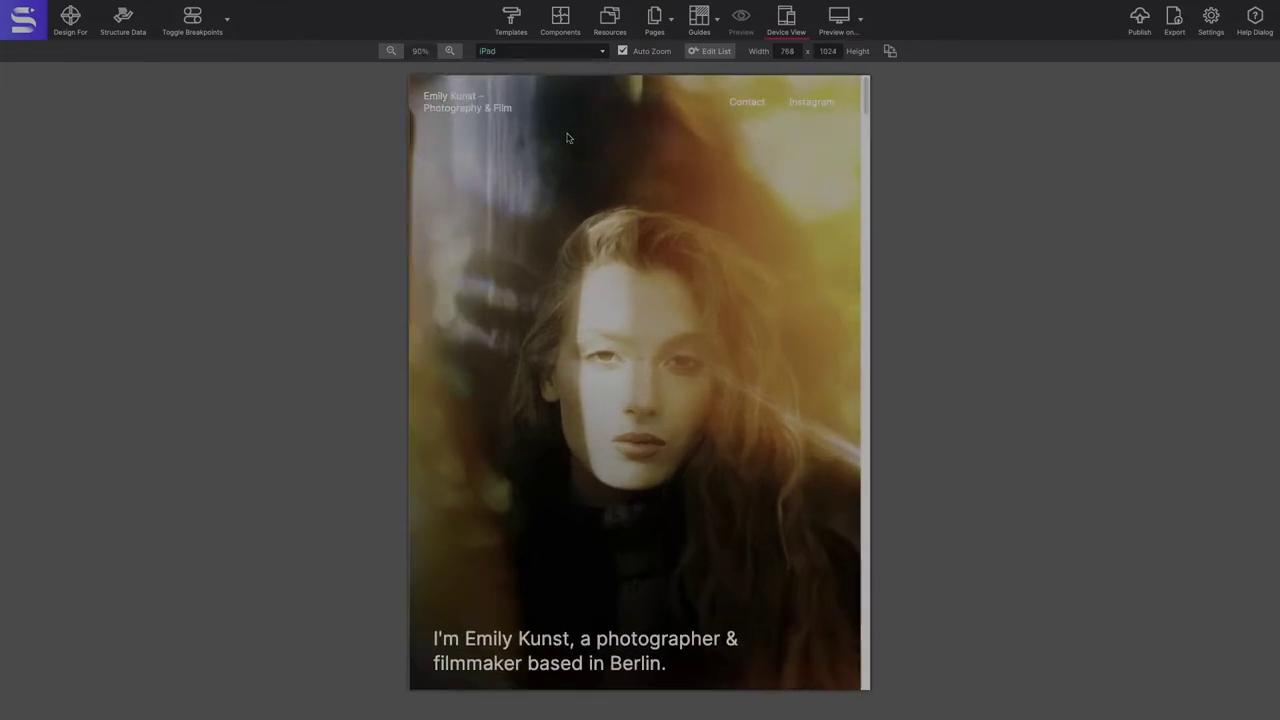
pyautogui.click(602, 54)
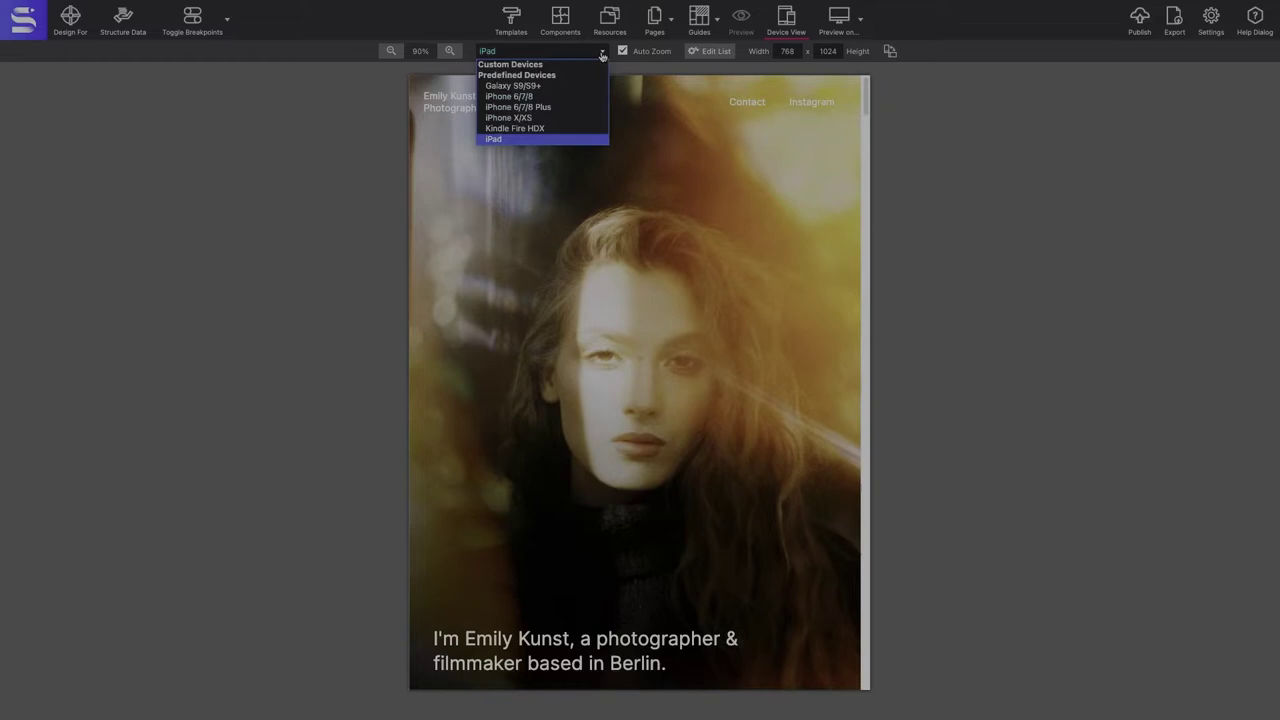
pyautogui.click(774, 26)
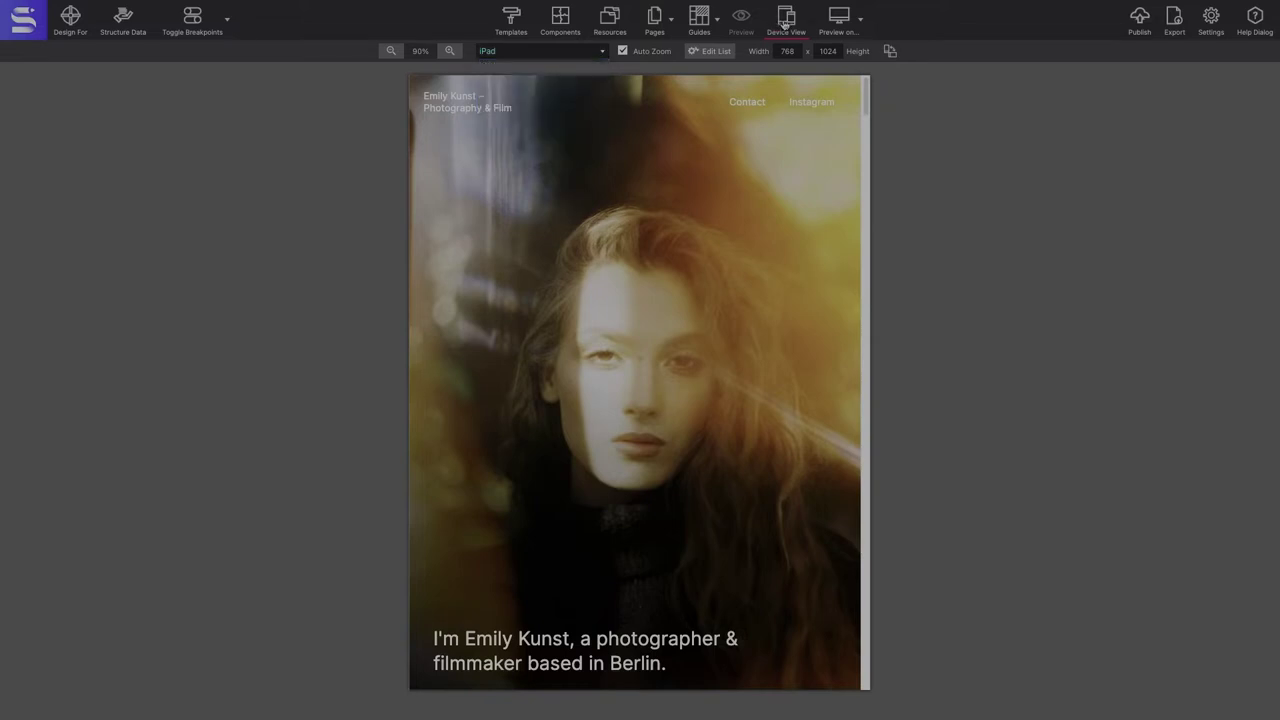
pyautogui.click(784, 22)
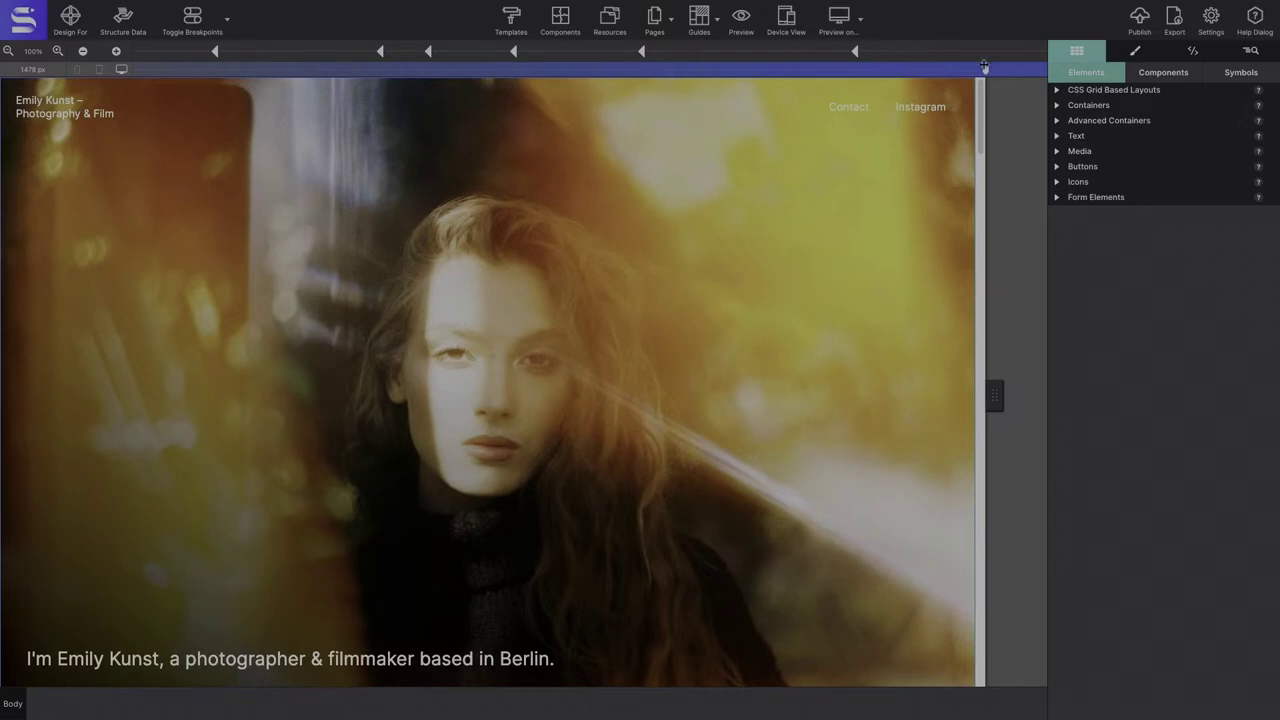
# Narrow the page preview slightly and check the breakpoint options
pyautogui.moveTo(985, 68)
pyautogui.mouseDown()
pyautogui.moveTo(355, 80)
pyautogui.moveTo(992, 72)
pyautogui.mouseUp()
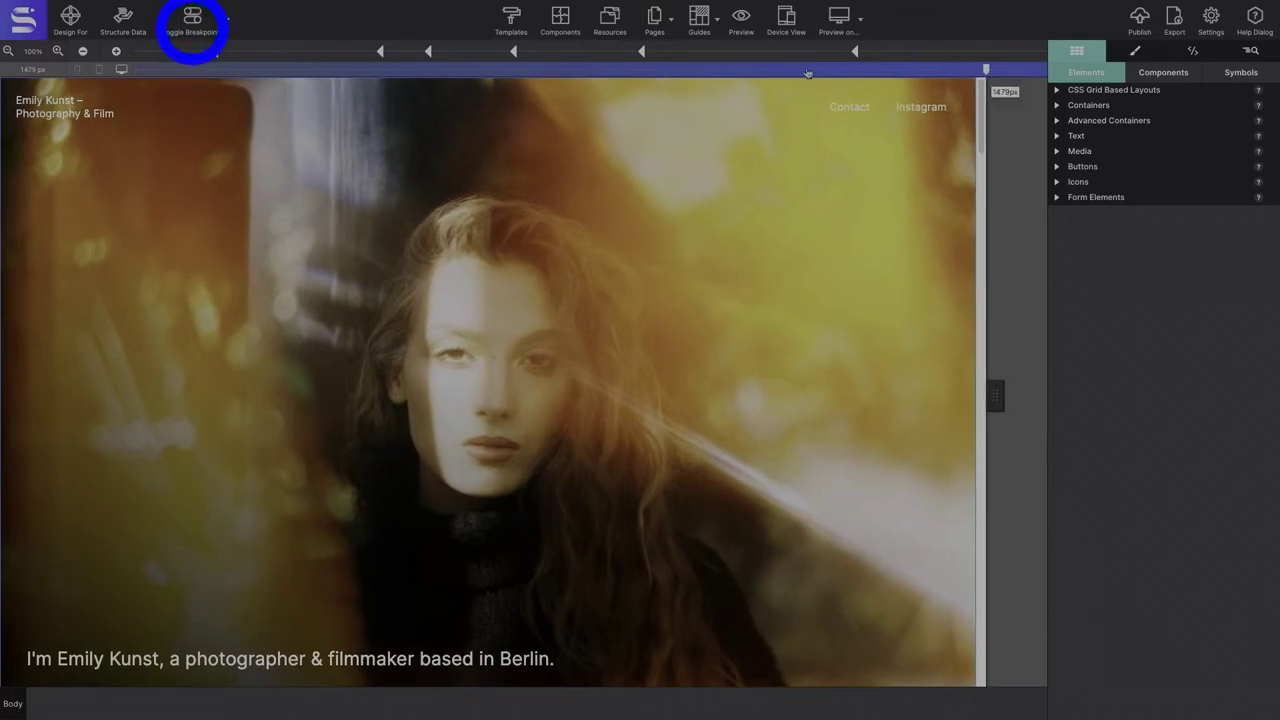
pyautogui.click(227, 25)
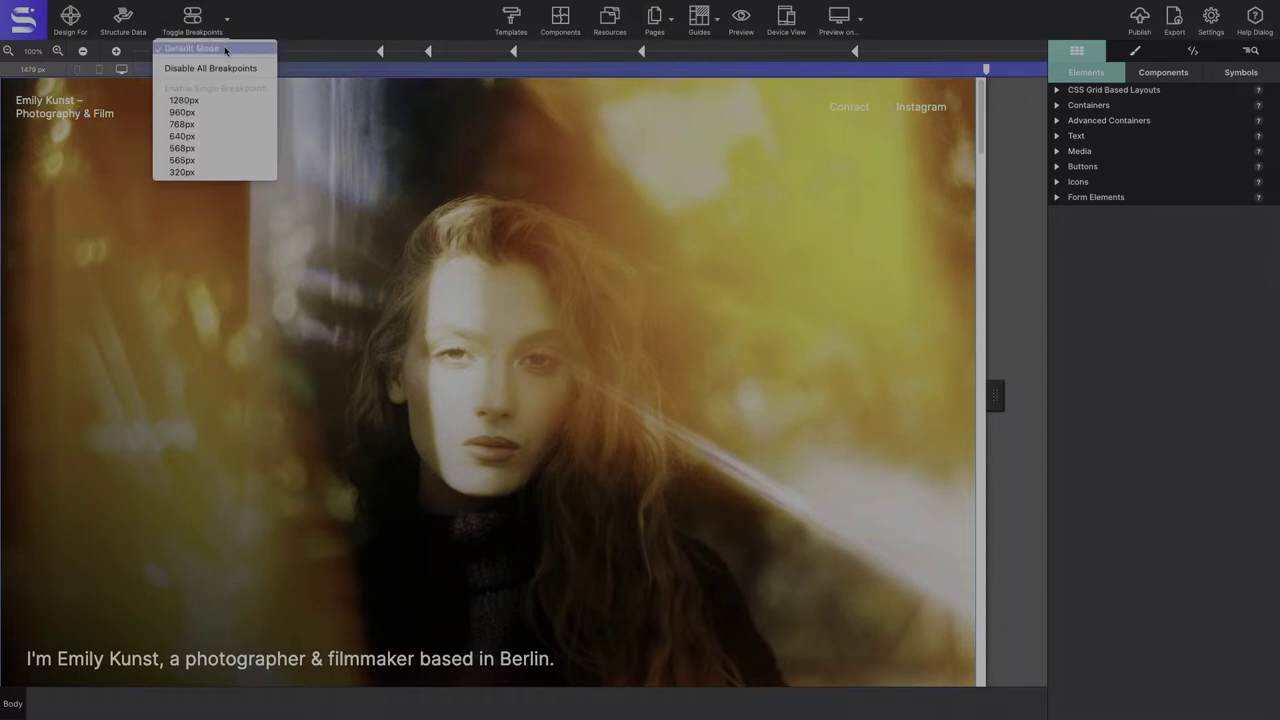
pyautogui.click(228, 27)
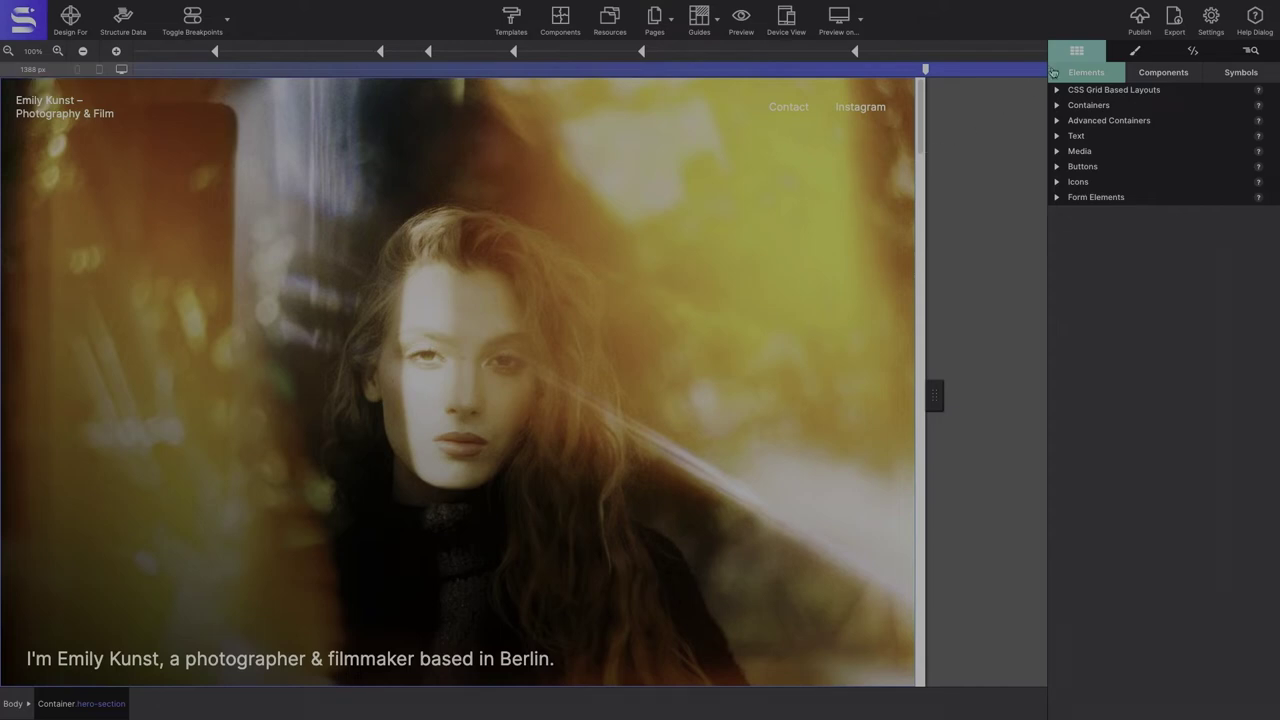
# Expand the hero container's background image layer under Styles > Background
pyautogui.click(1137, 51)
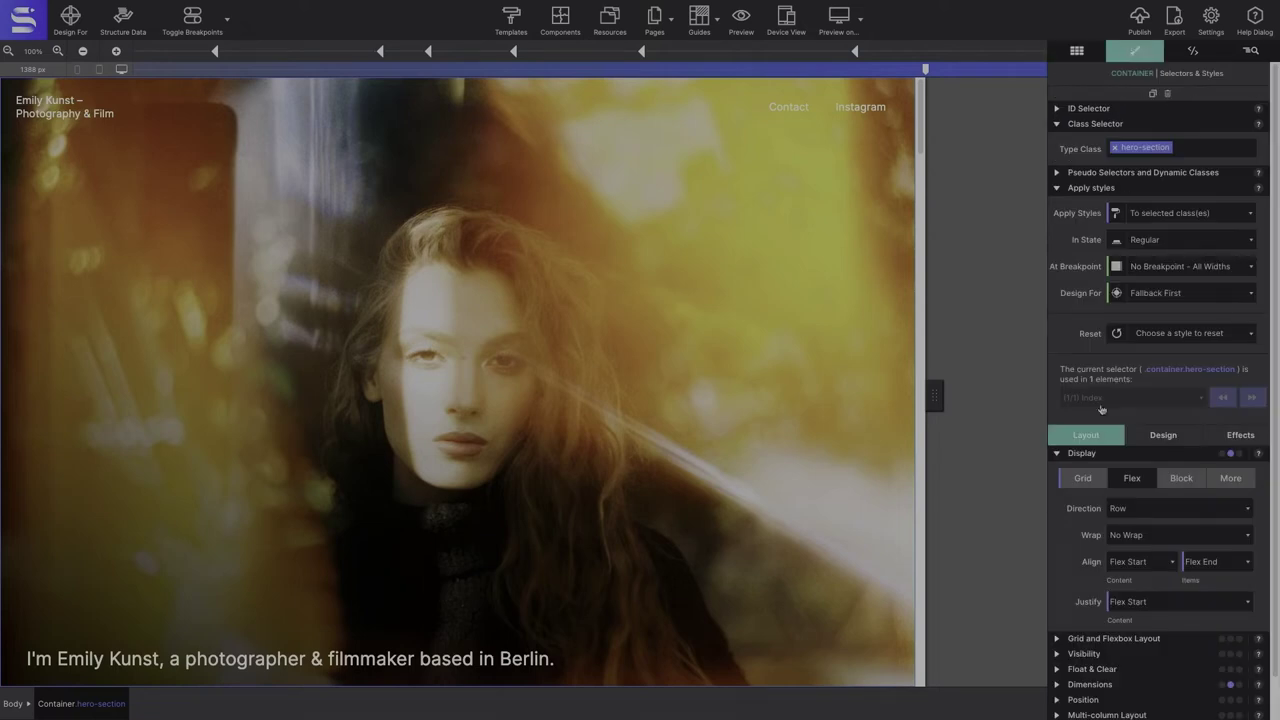
pyautogui.click(1148, 437)
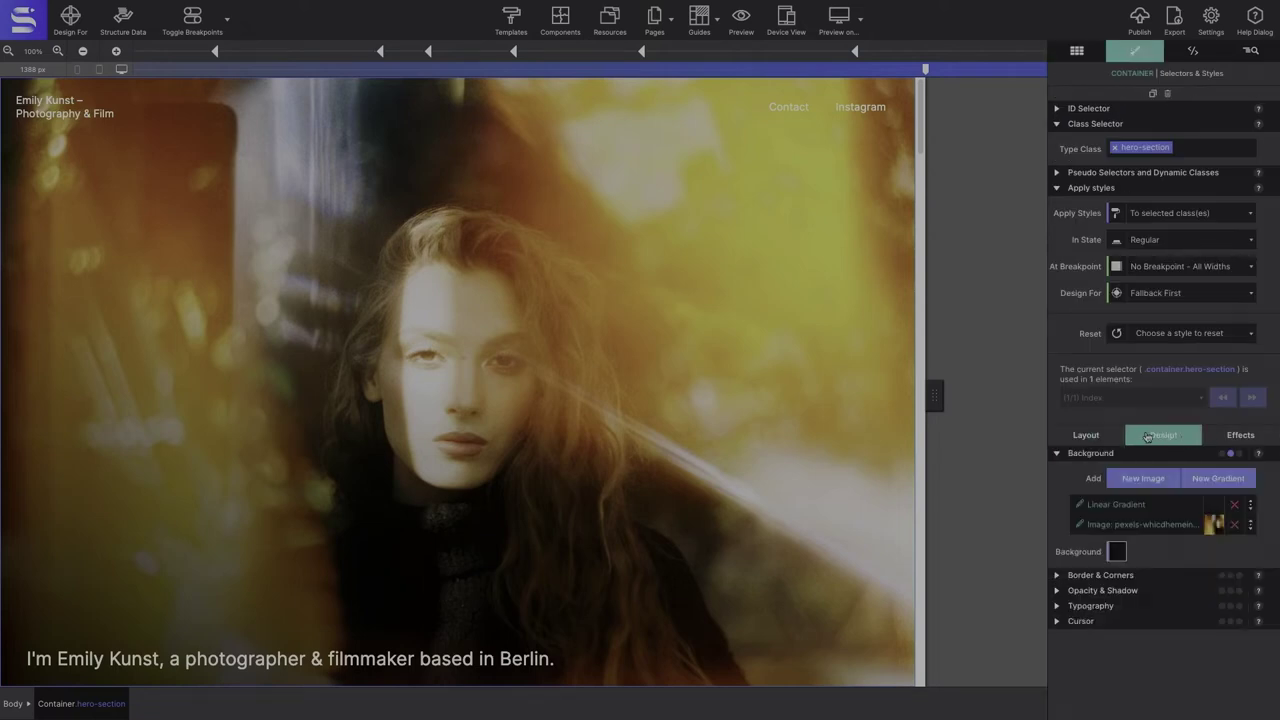
pyautogui.click(1235, 525)
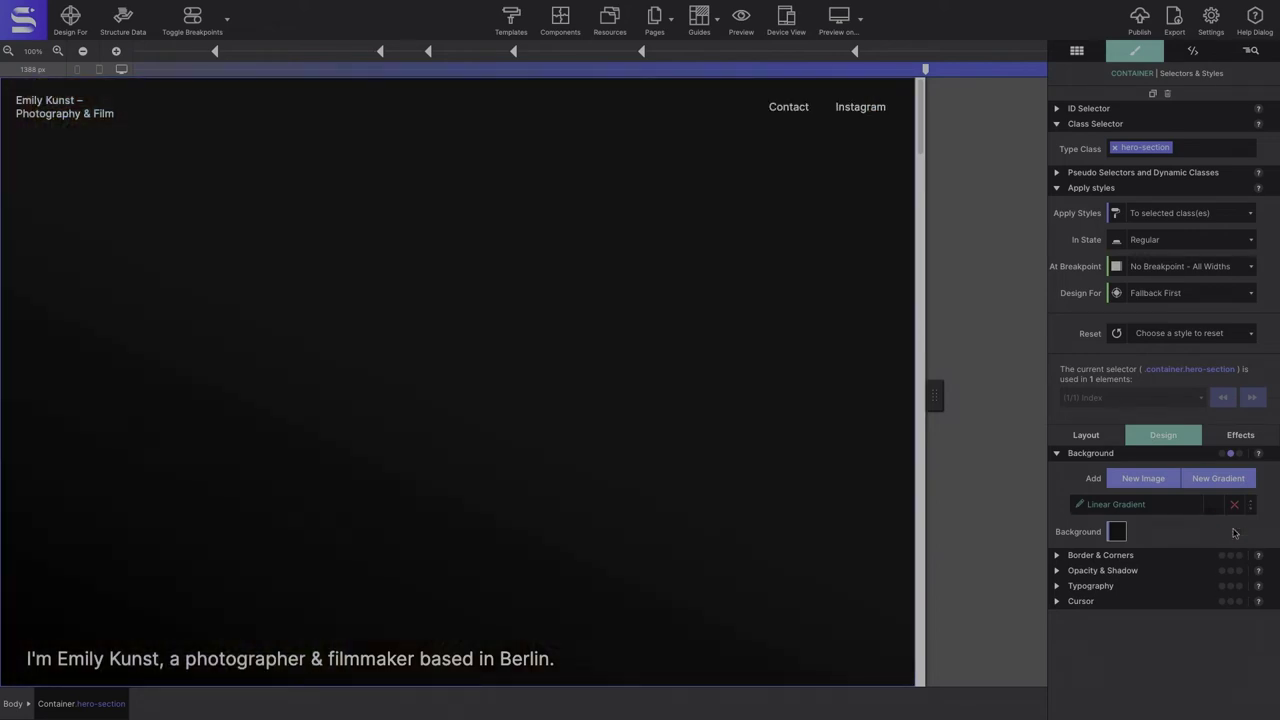
pyautogui.hotkey('ctrl', 'z')
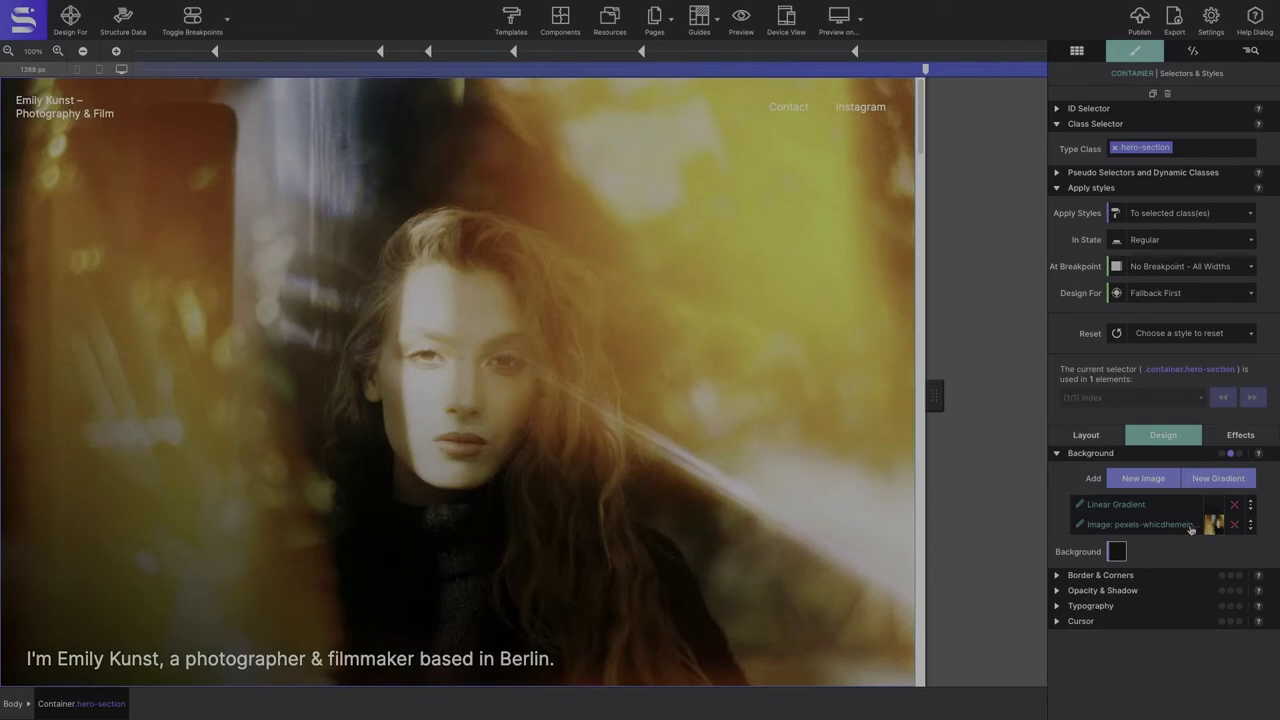
pyautogui.click(1187, 526)
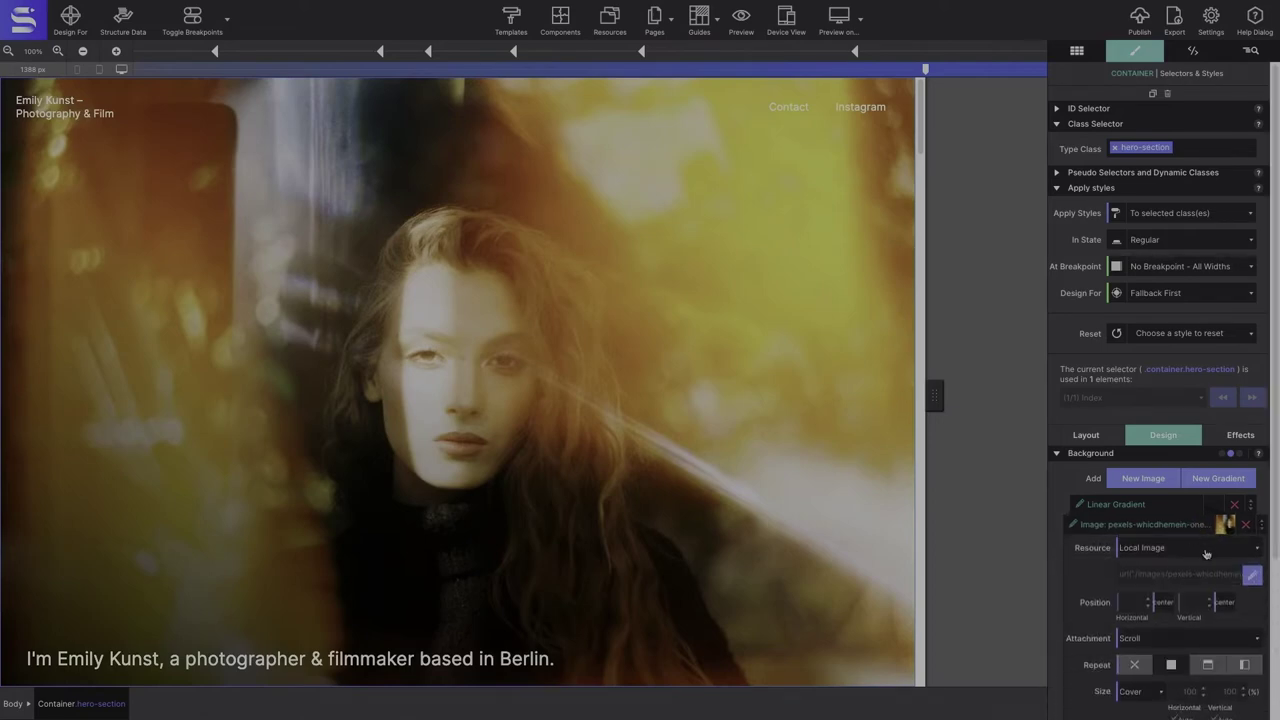
# Replace the hero background image with PHOTO1.jpg for all widths
pyautogui.click(1253, 578)
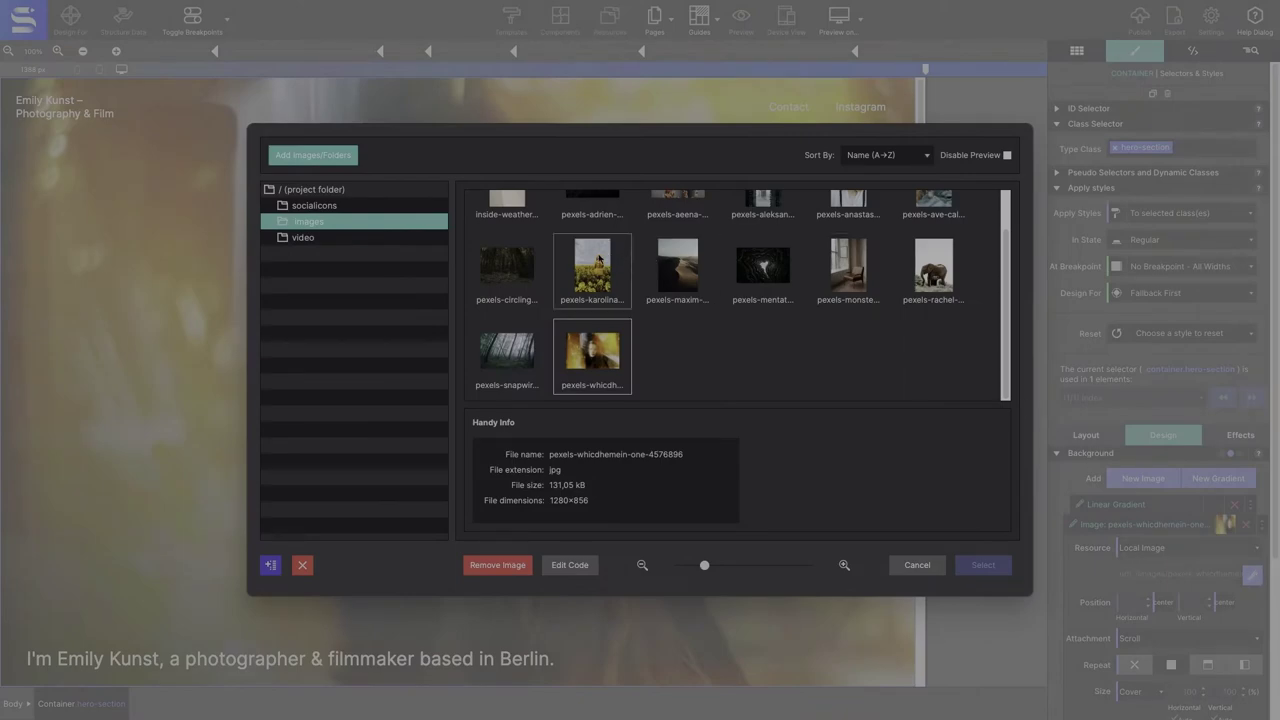
pyautogui.click(607, 258)
pyautogui.click(983, 565)
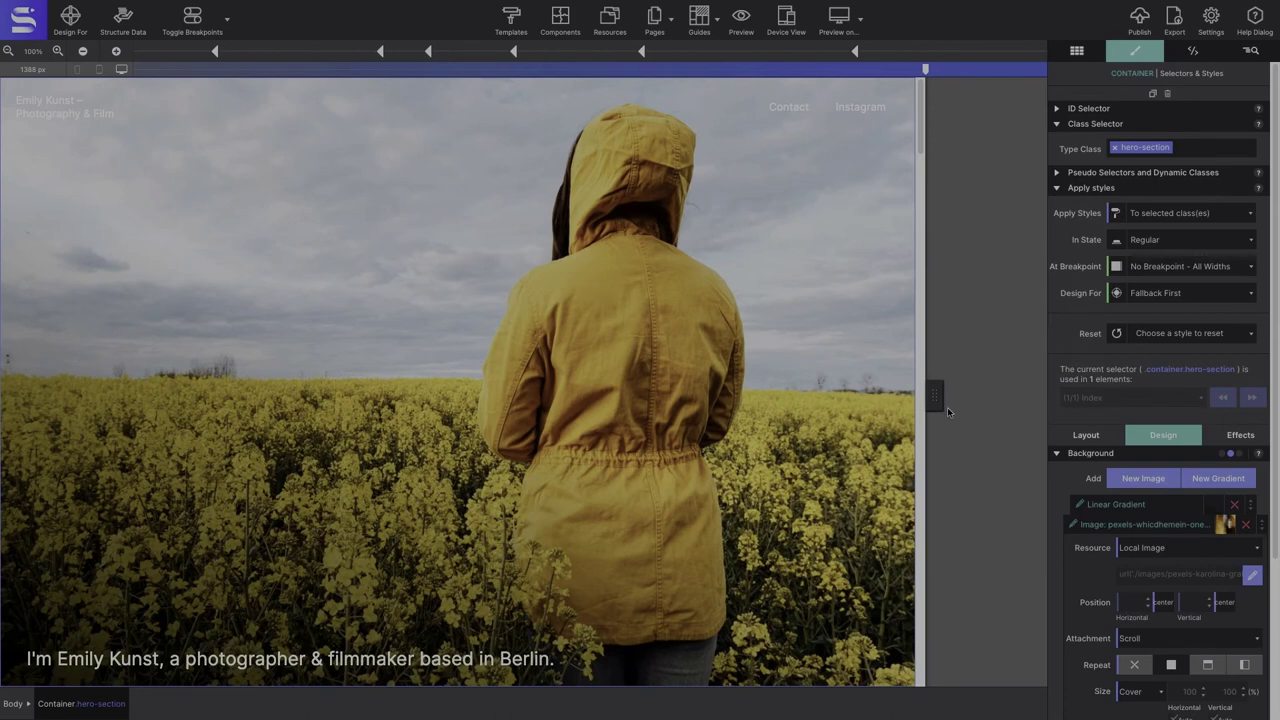
pyautogui.moveTo(935, 397); pyautogui.dragTo(1001, 113)
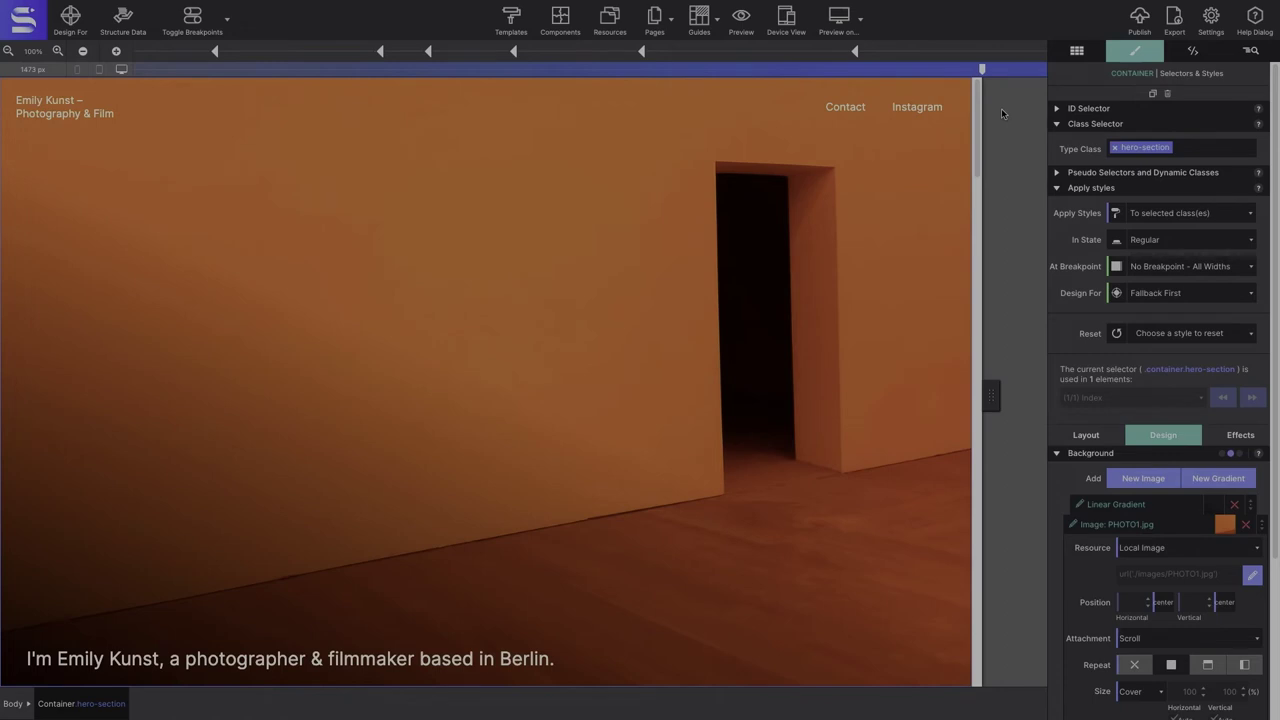
# Below 768px, set the hero background to portrait PHOTO2.jpg, then restore full width
pyautogui.moveTo(982, 70); pyautogui.dragTo(1001, 113)
pyautogui.moveTo(982, 70); pyautogui.dragTo(466, 135)
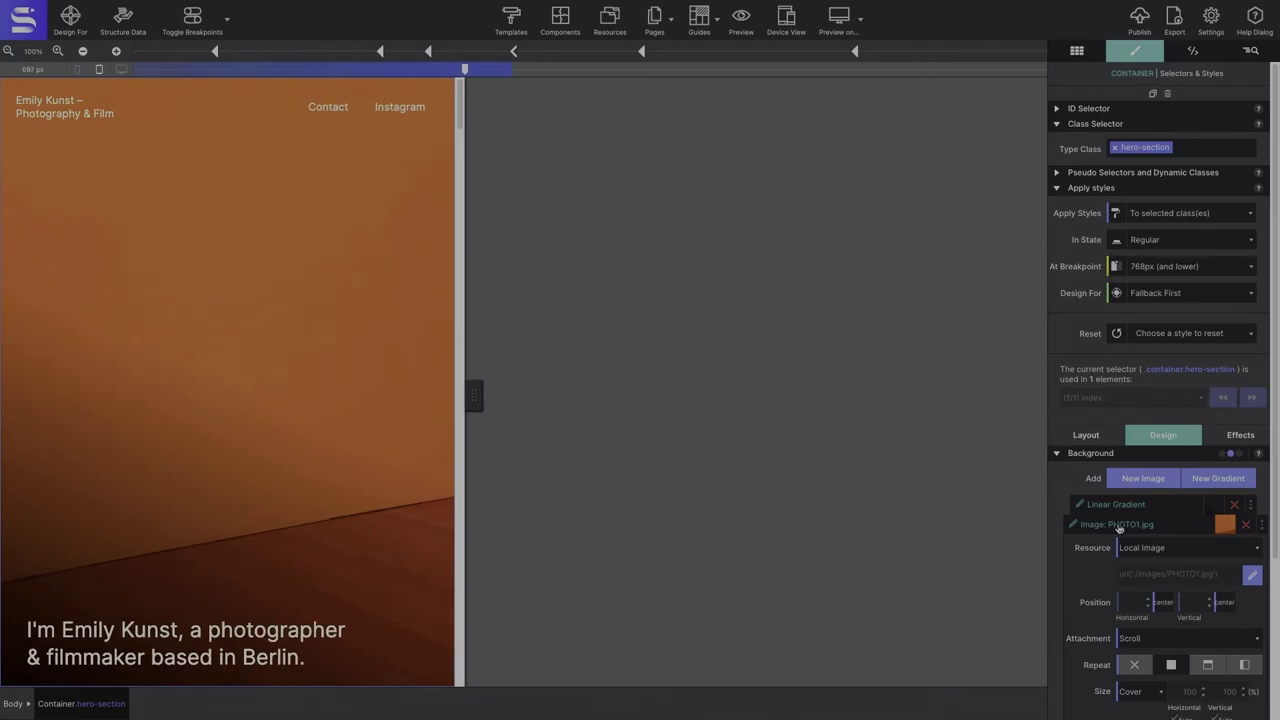
pyautogui.click(1252, 575)
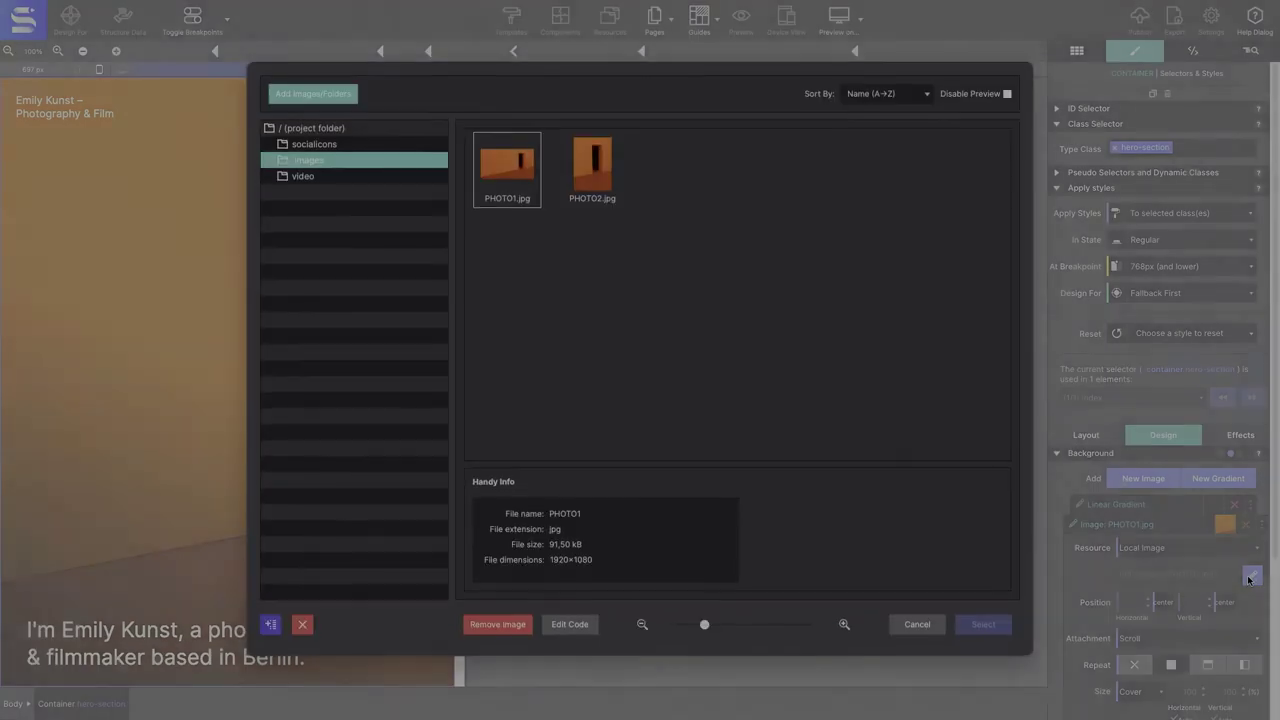
pyautogui.click(588, 184)
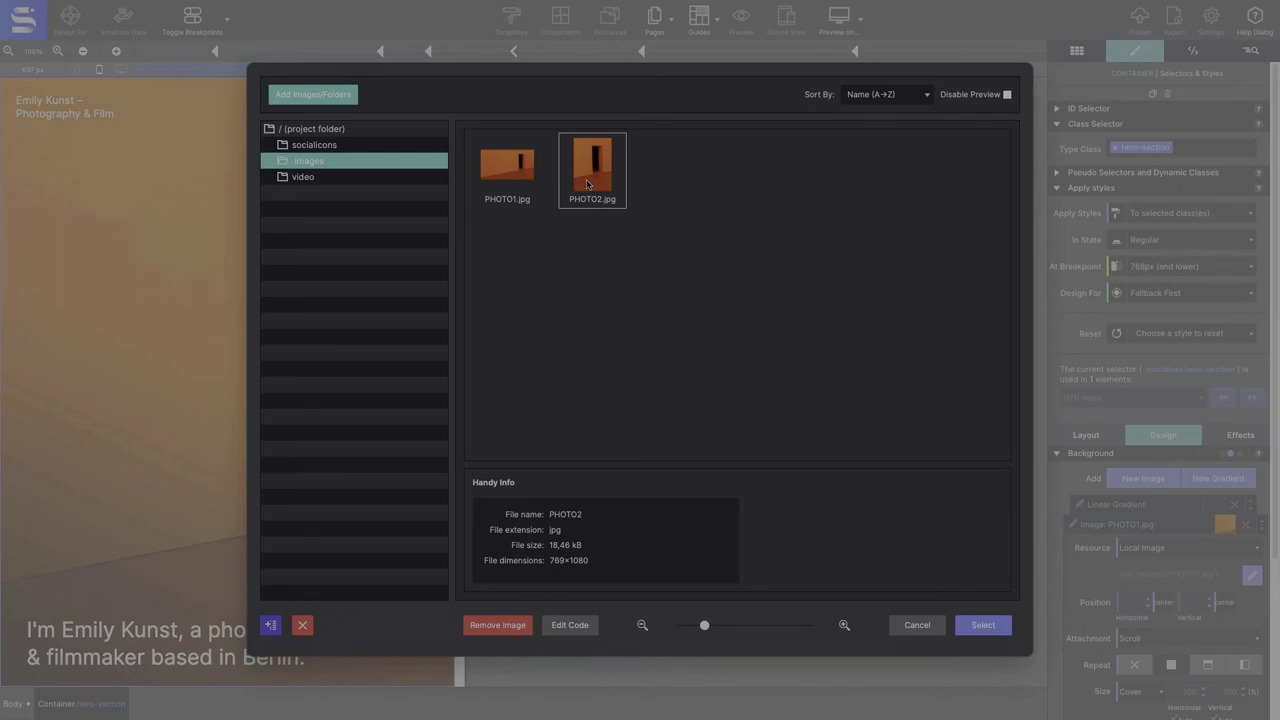
pyautogui.click(996, 630)
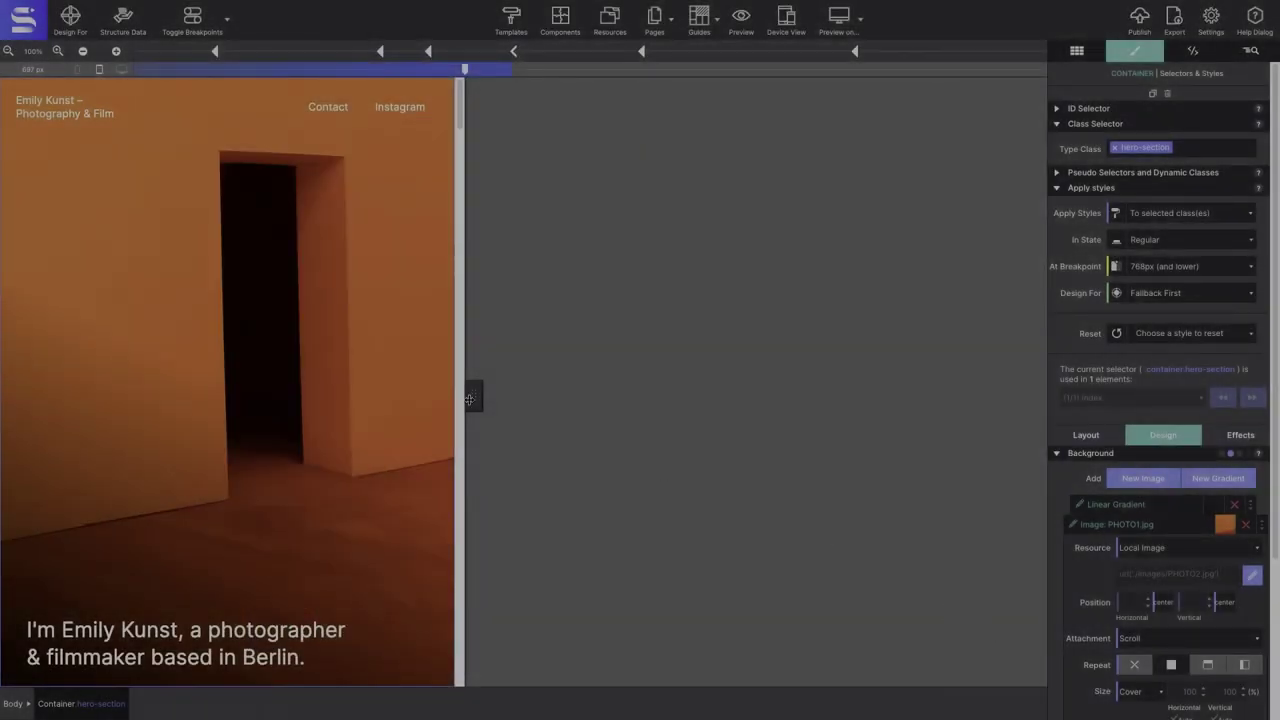
pyautogui.moveTo(473, 401); pyautogui.dragTo(316, 432)
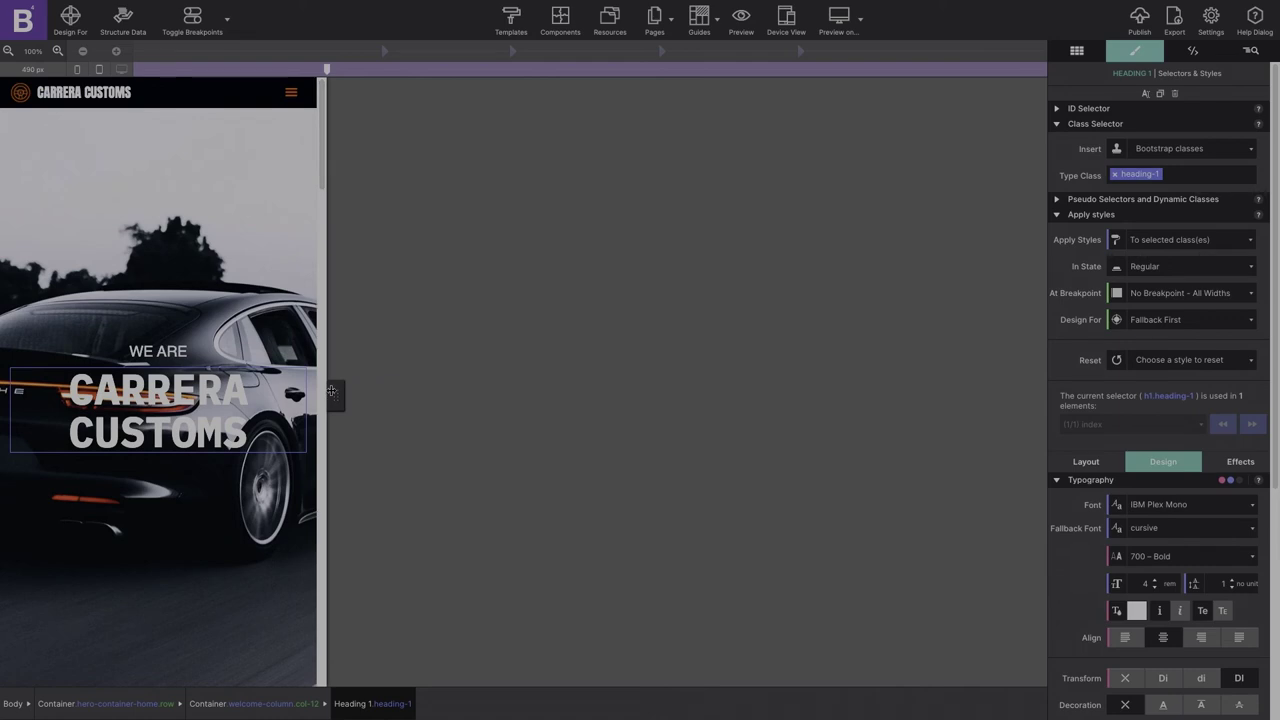
pyautogui.moveTo(331, 390)
pyautogui.moveTo(335, 390); pyautogui.dragTo(384, 388)
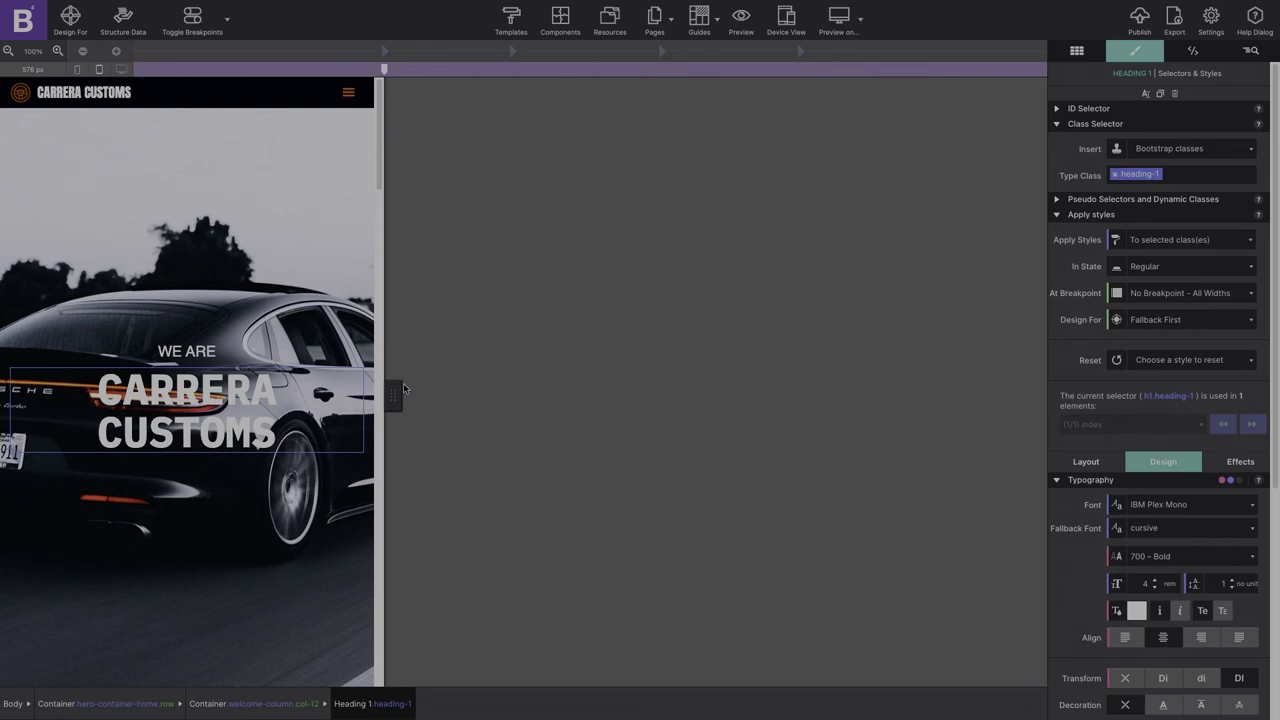
pyautogui.moveTo(397, 391); pyautogui.dragTo(372, 397)
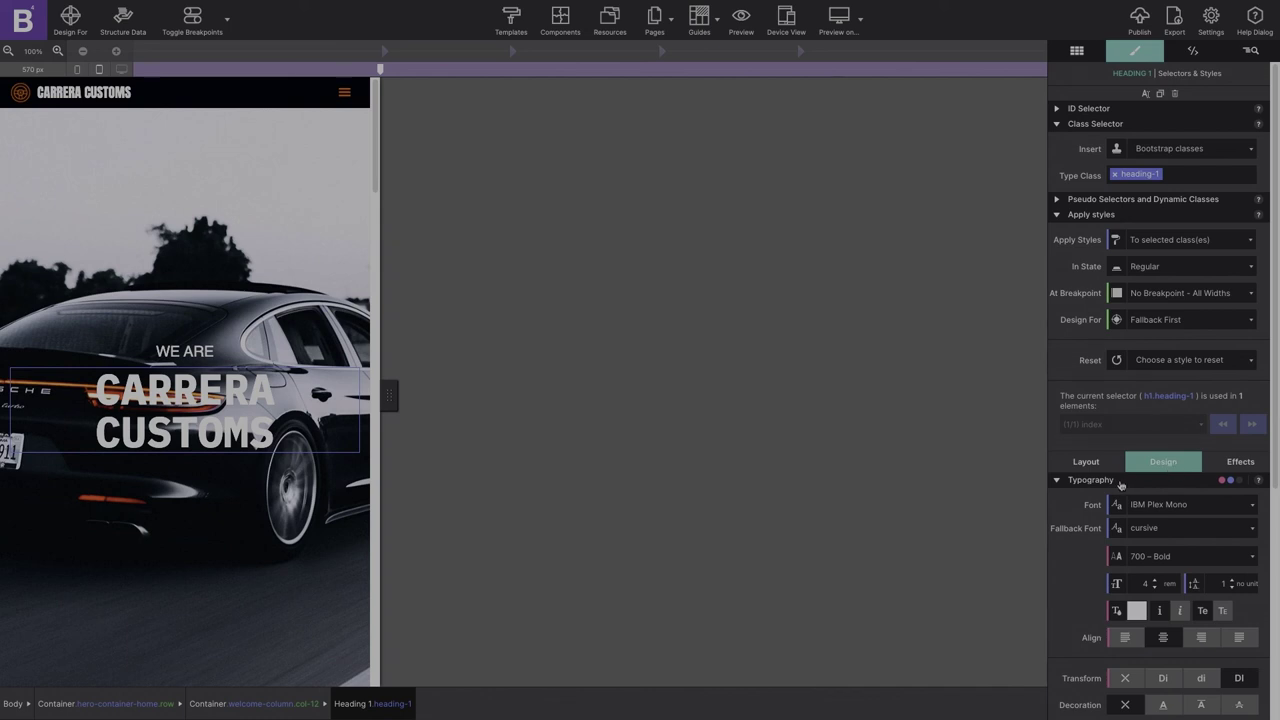
# Set the CARRERA CUSTOMS heading font to IBM Plex Serif and widen the preview
pyautogui.click(1140, 504)
pyautogui.click(1160, 385)
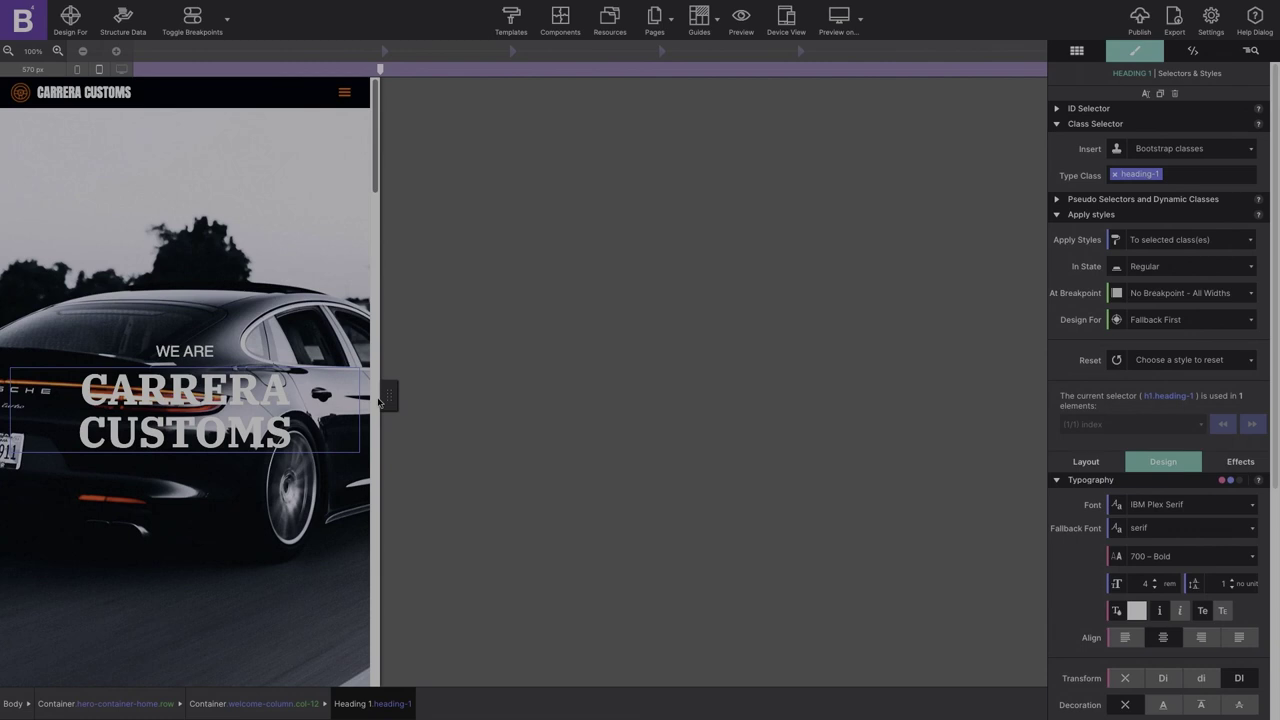
pyautogui.moveTo(380, 400); pyautogui.dragTo(880, 427)
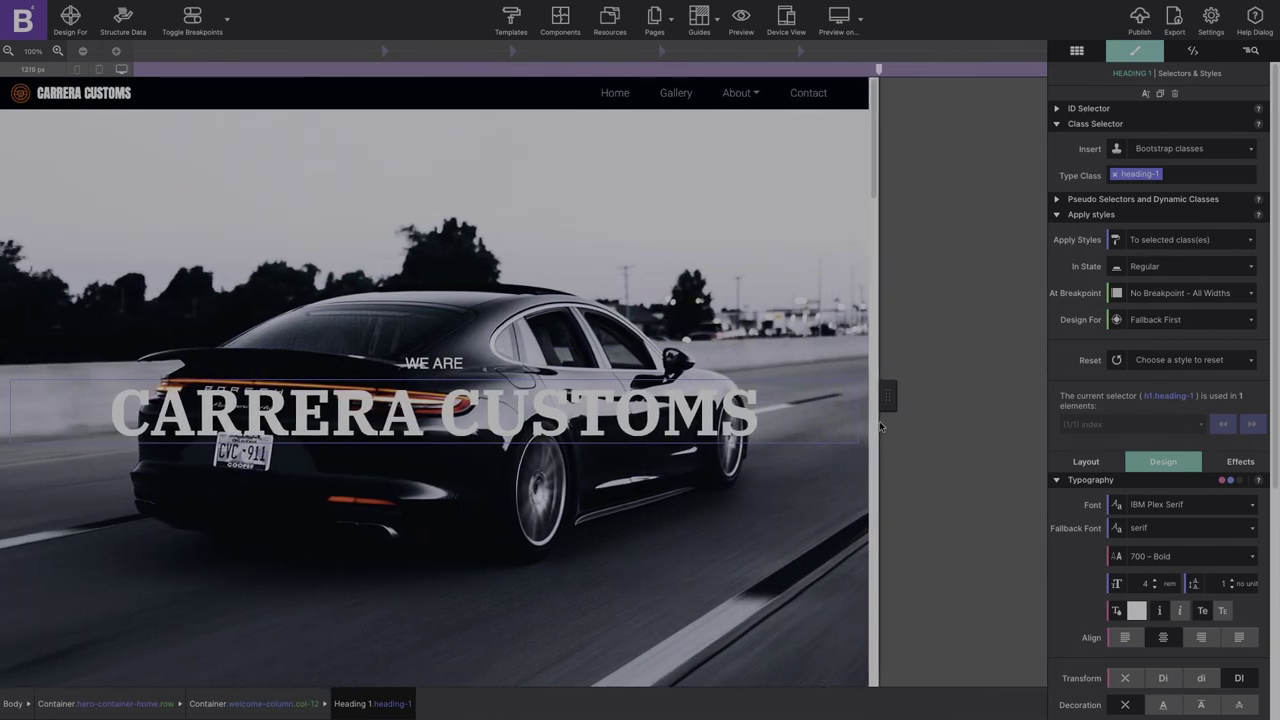